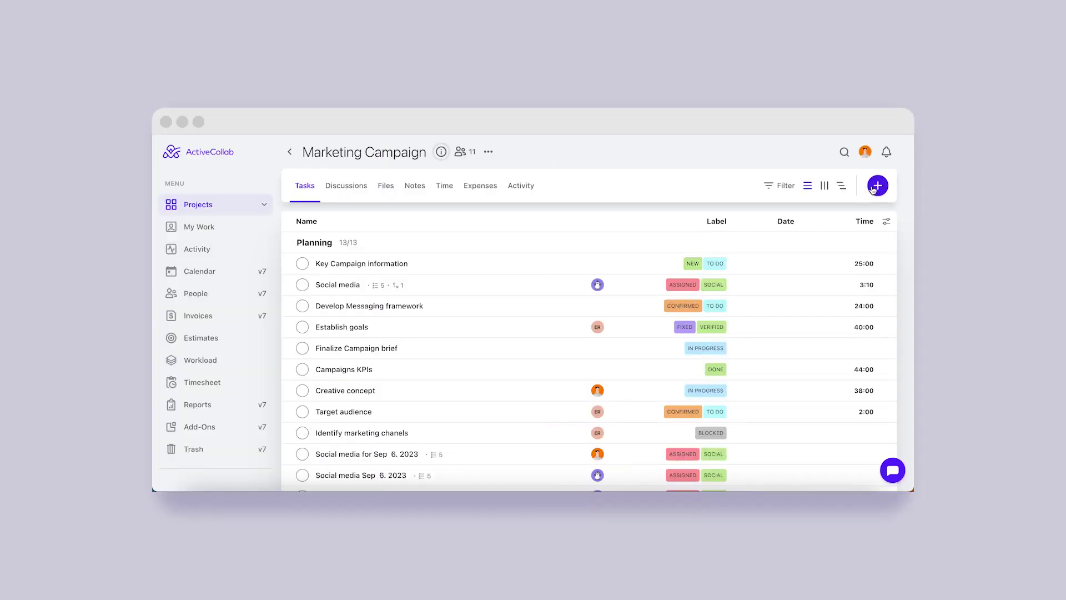
Step: Start a new recurring task from the add menu, then cancel it
left_click(877, 189)
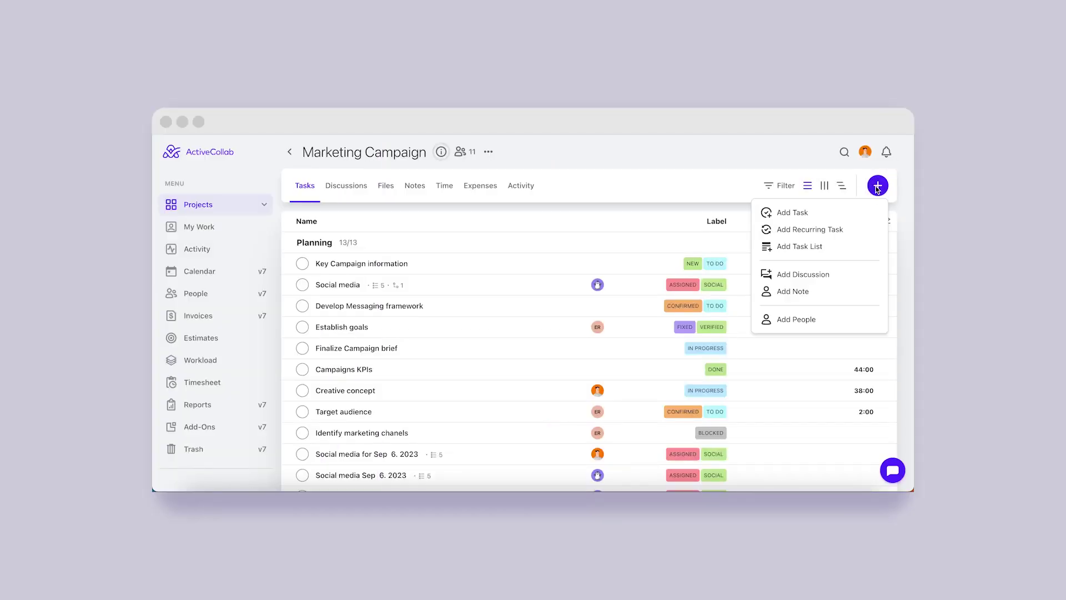
left_click(829, 232)
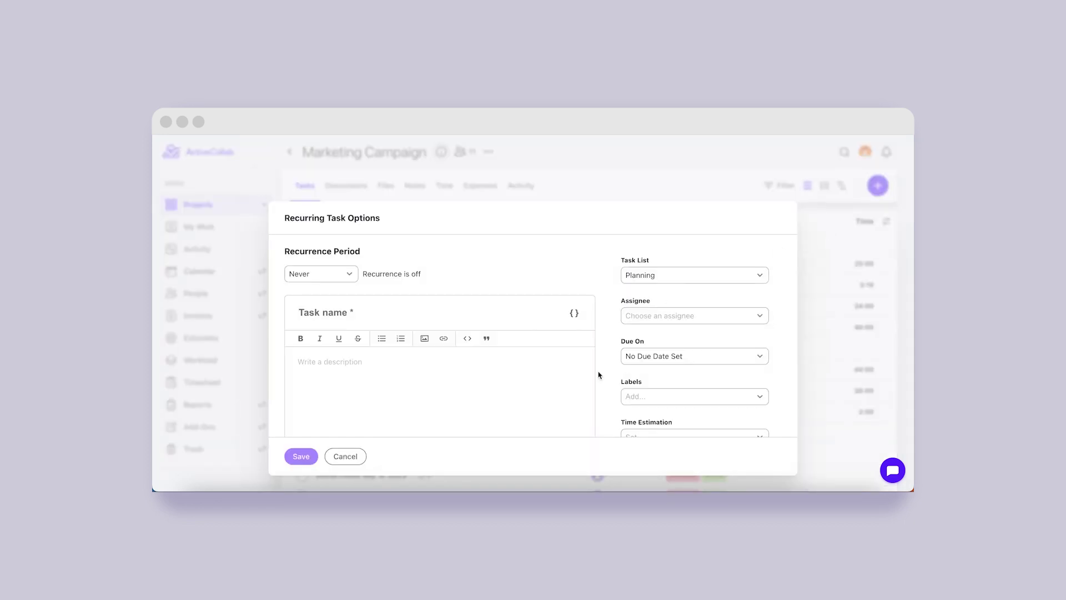
scroll(599, 374, "down", 5)
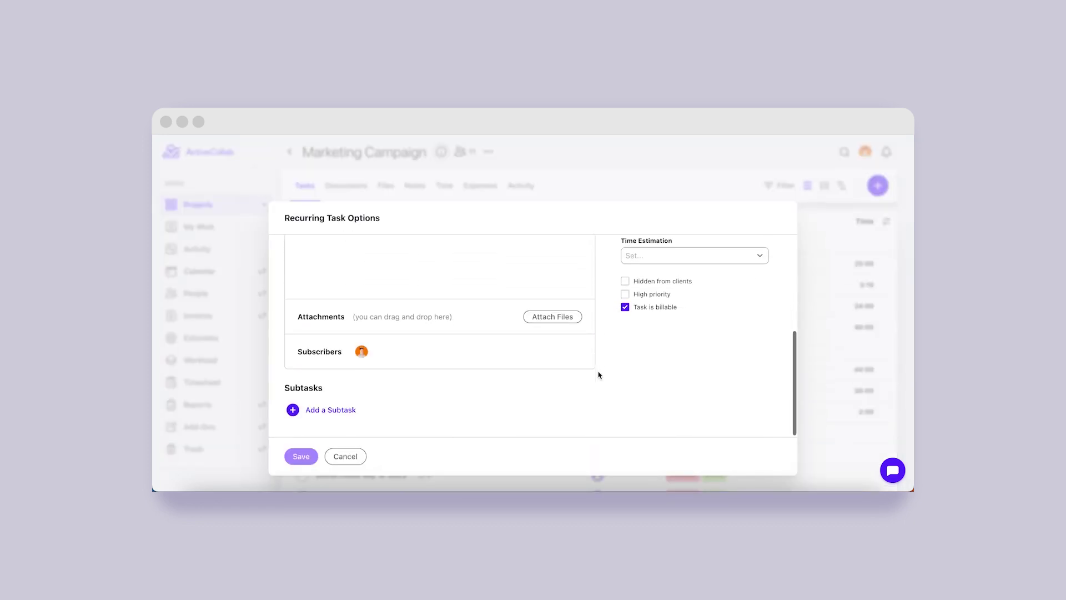
scroll(606, 344, "up", 5)
left_click(678, 183)
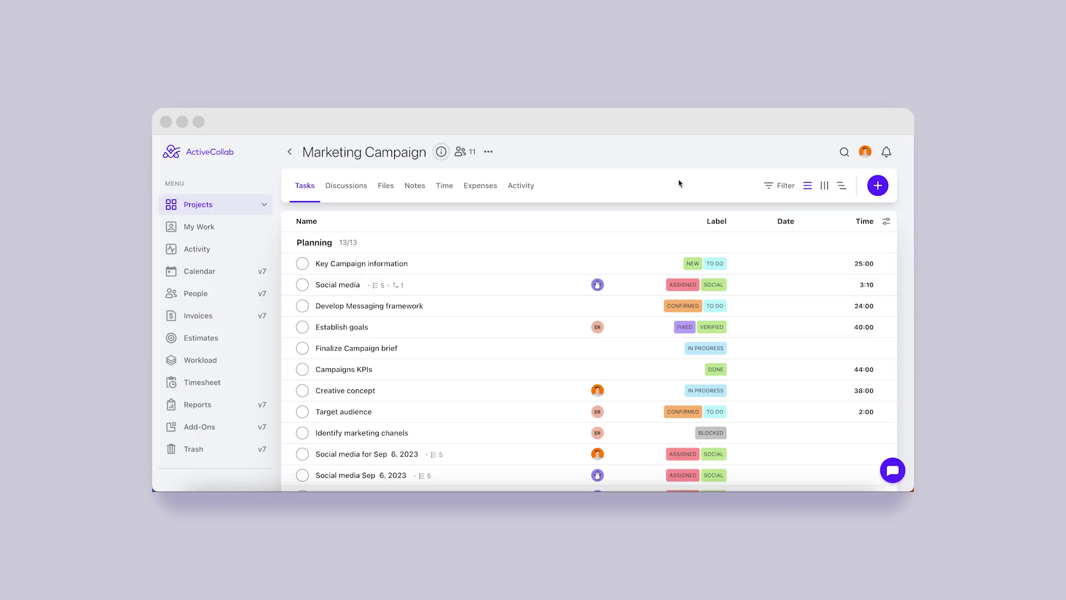
Step: Make the Social media task recur weekly on Mondays
left_click(887, 285)
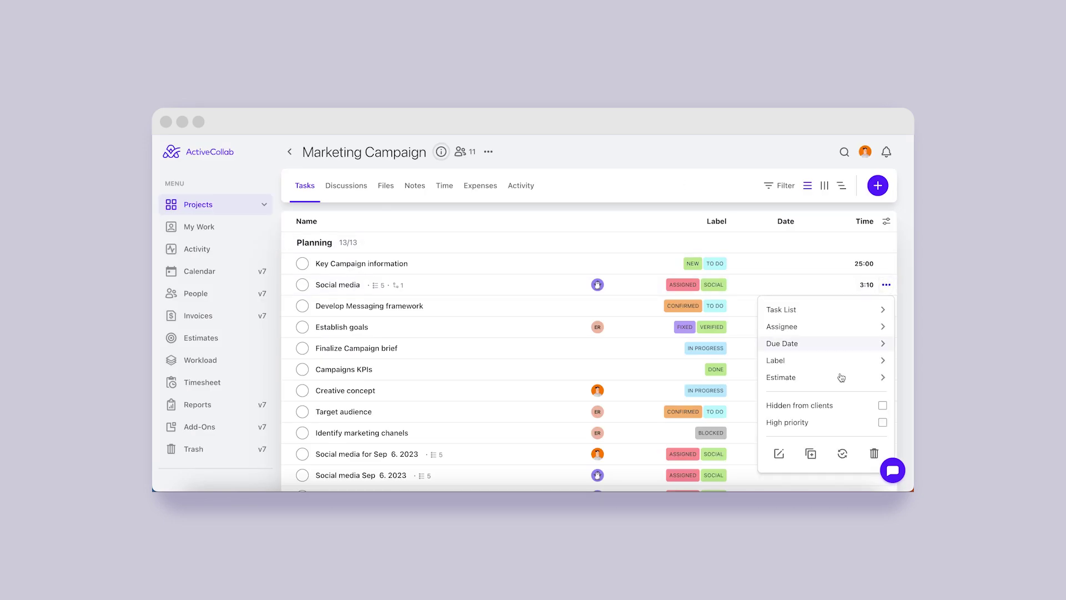
left_click(843, 454)
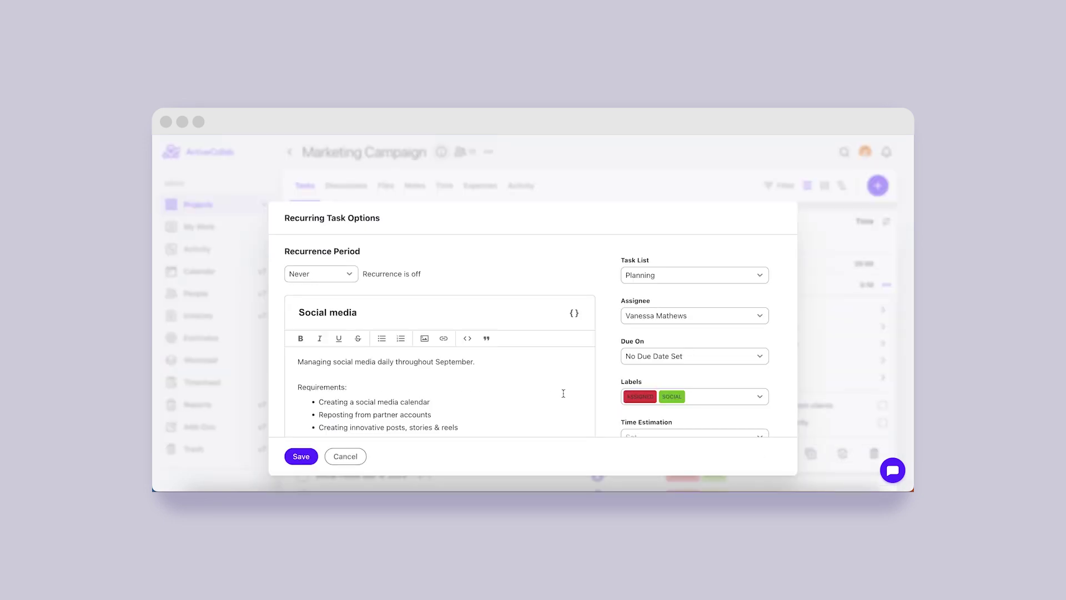
left_click(350, 275)
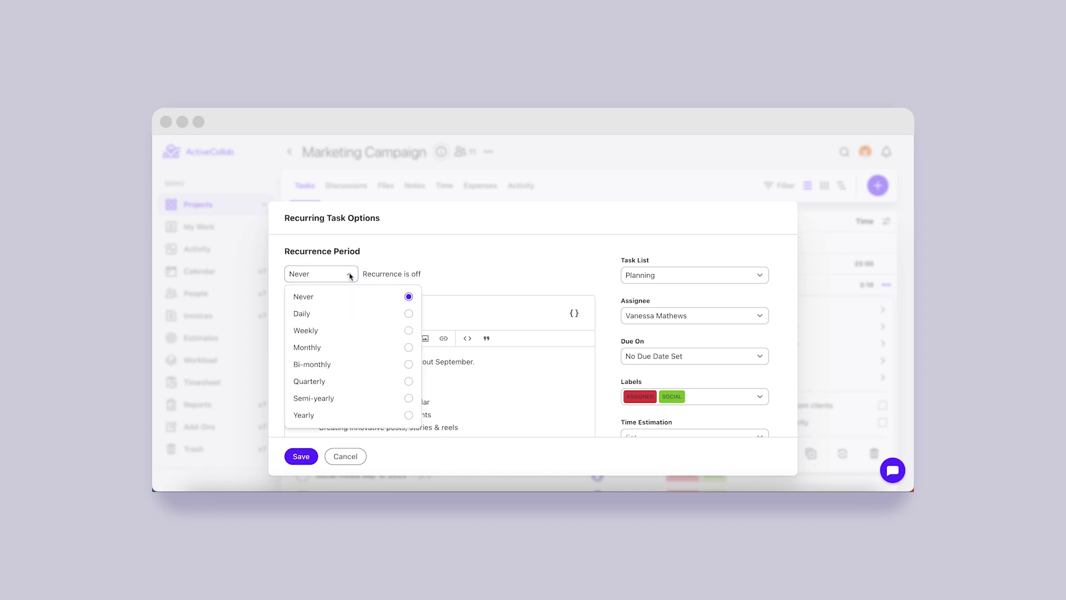
left_click(344, 330)
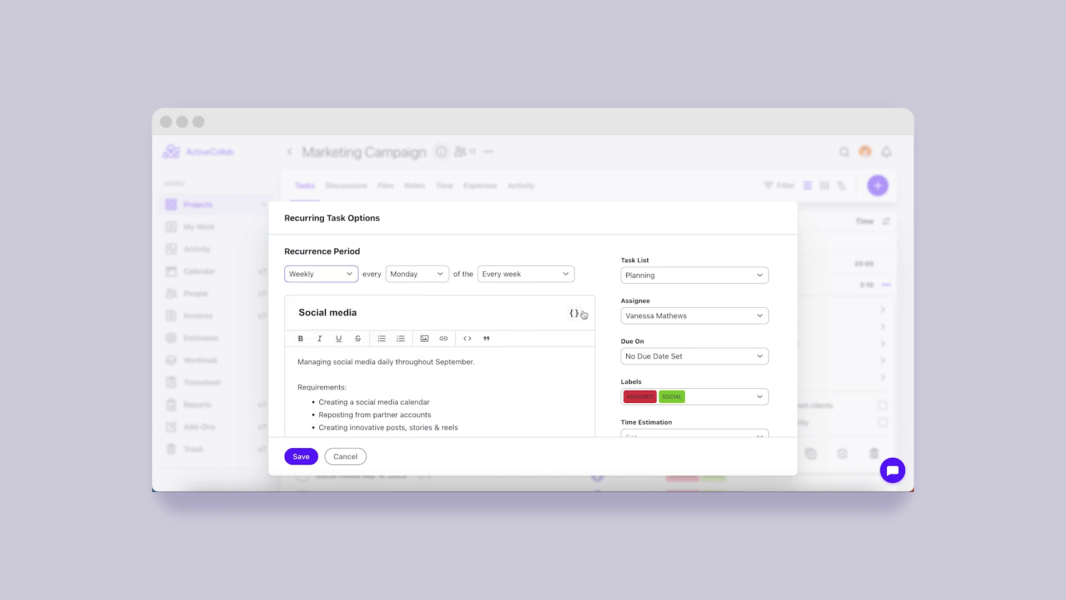
Step: Add the {date} placeholder to the task's title and description, then save the recurrence
left_click(574, 313)
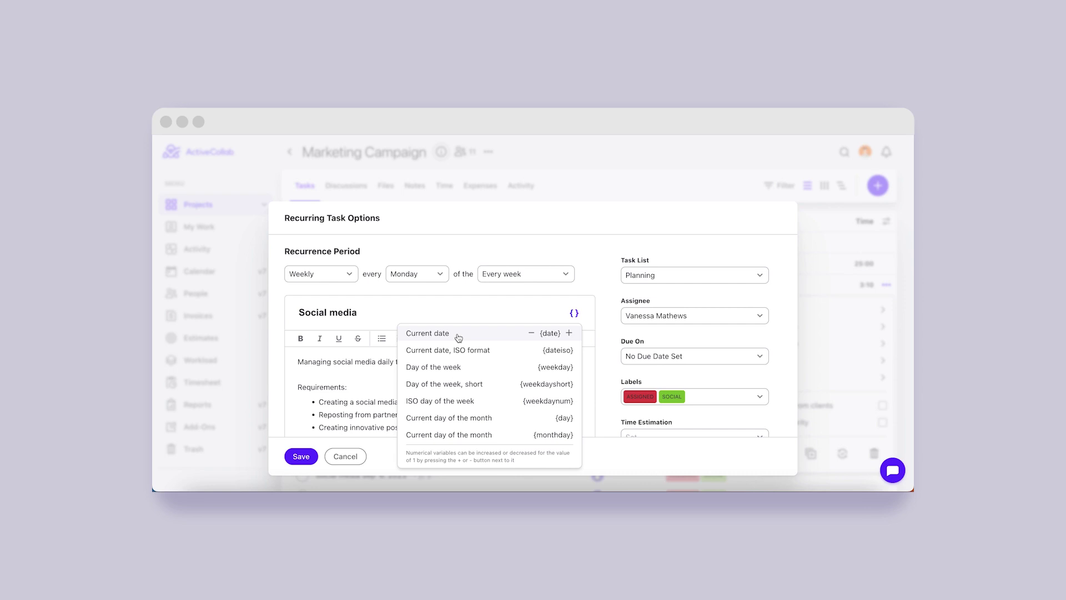
left_click(458, 336)
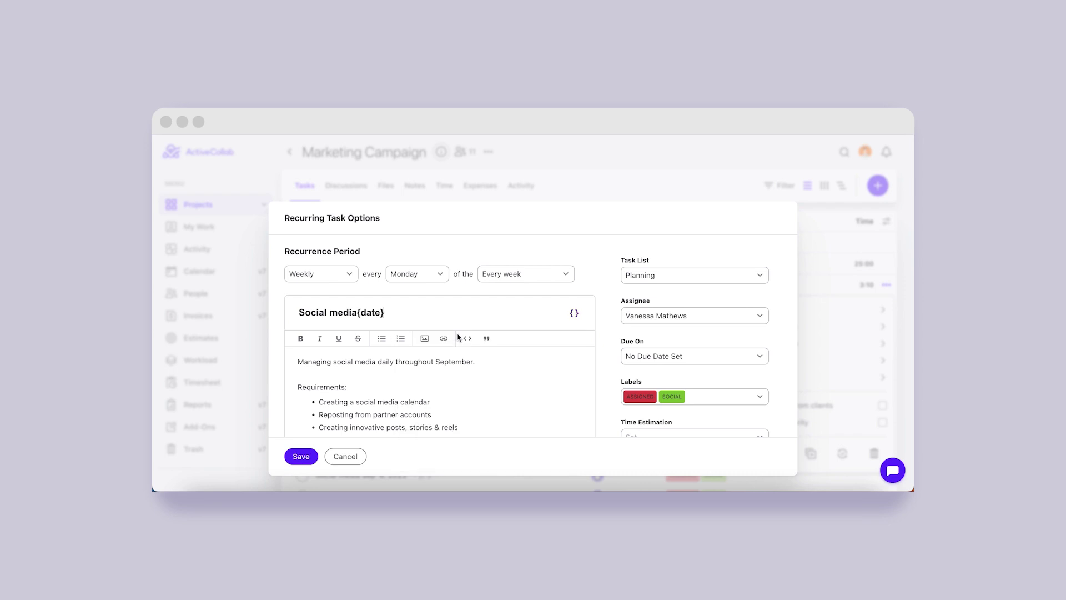
left_click(443, 401)
type("{date}")
left_click(301, 456)
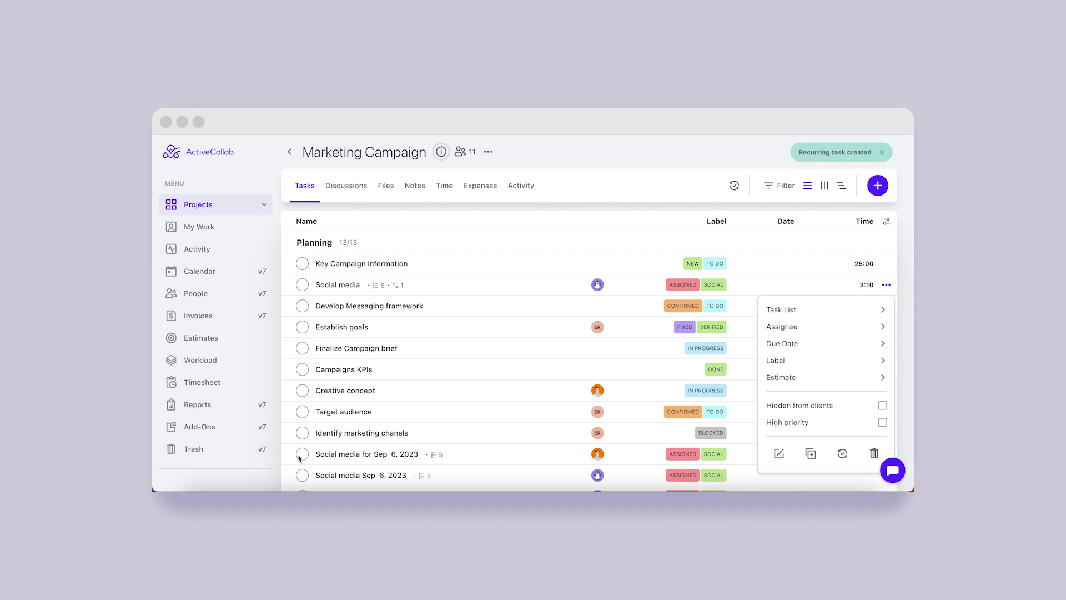
left_click(753, 218)
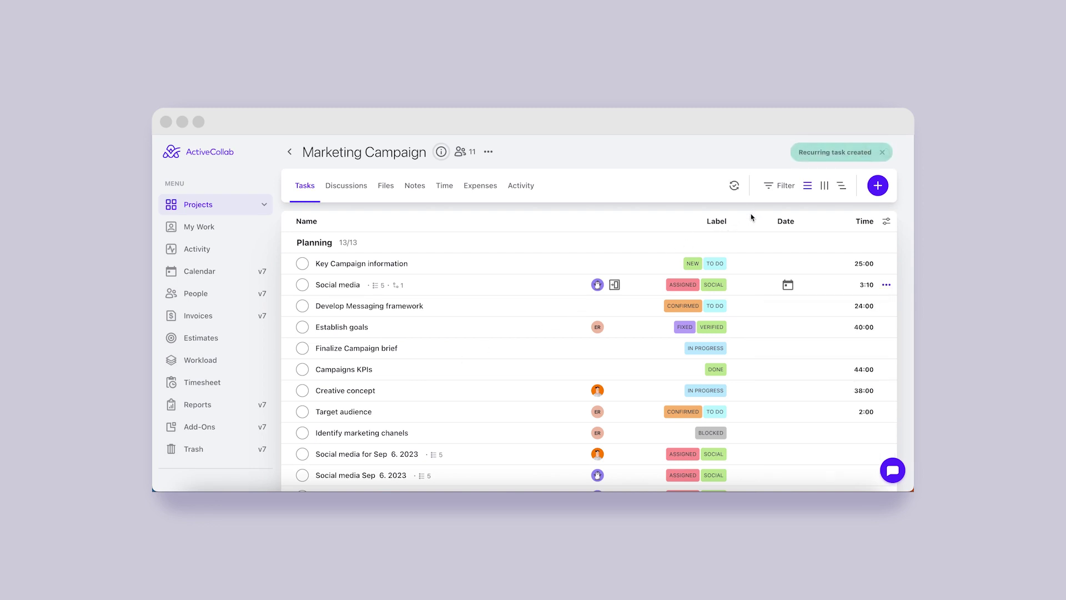
left_click(735, 187)
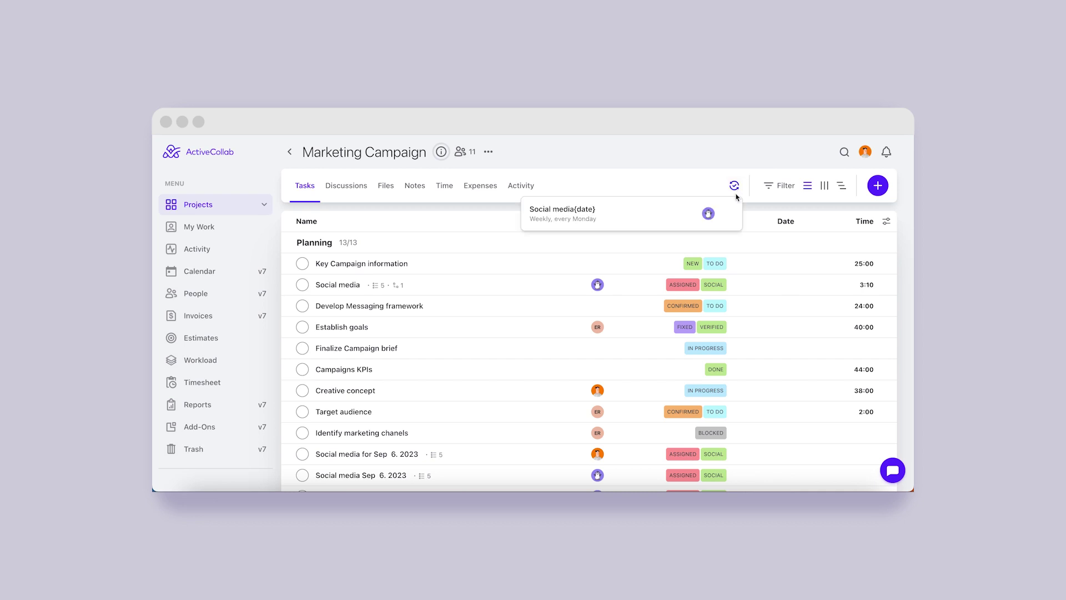
mouse_move(736, 213)
left_click(754, 214)
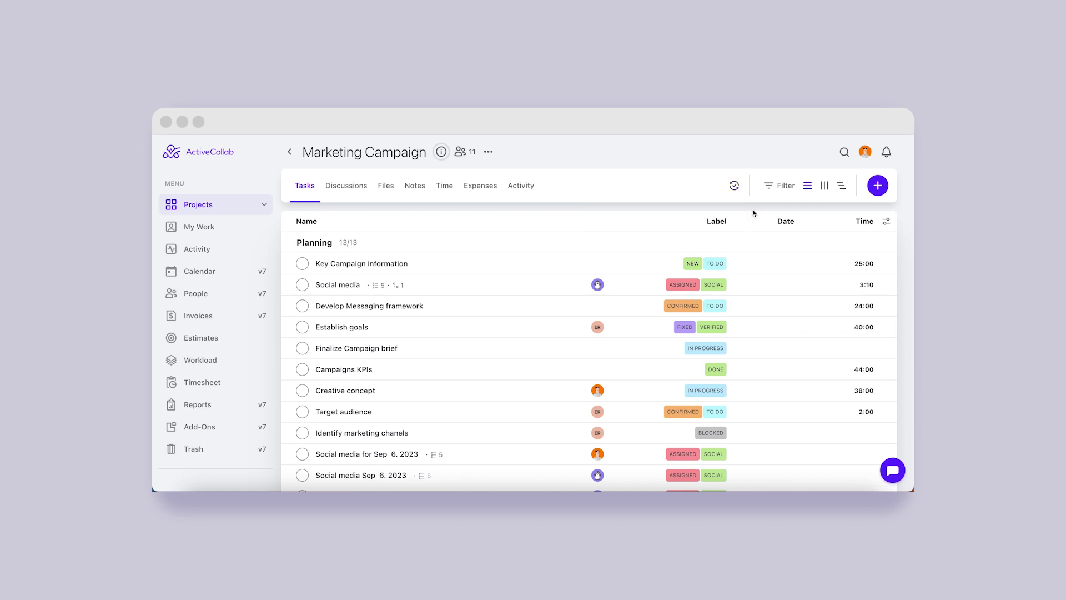
left_click(825, 184)
left_click(842, 186)
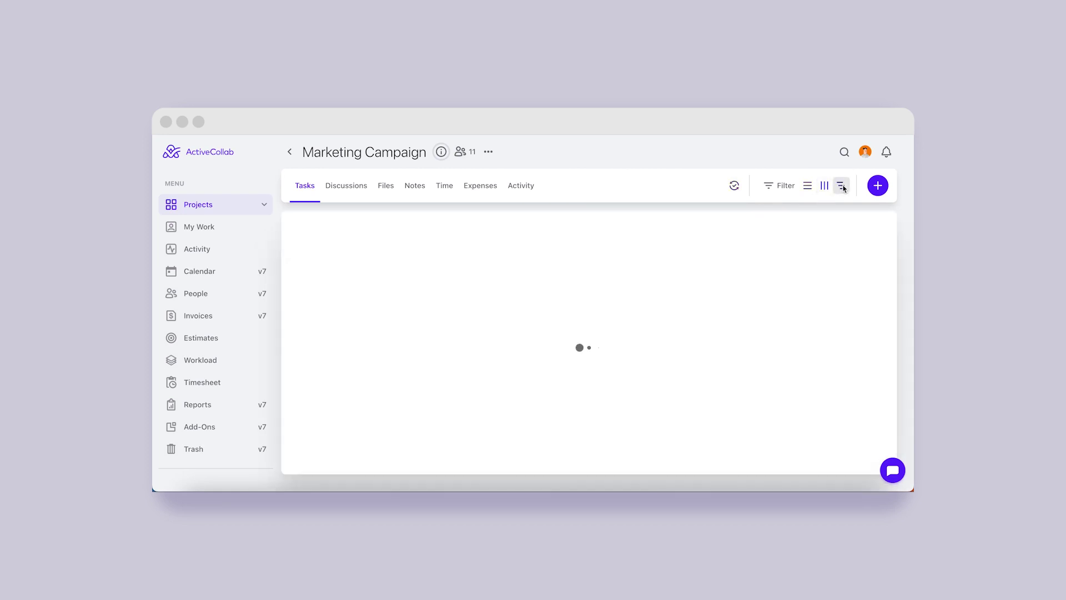
left_click(808, 186)
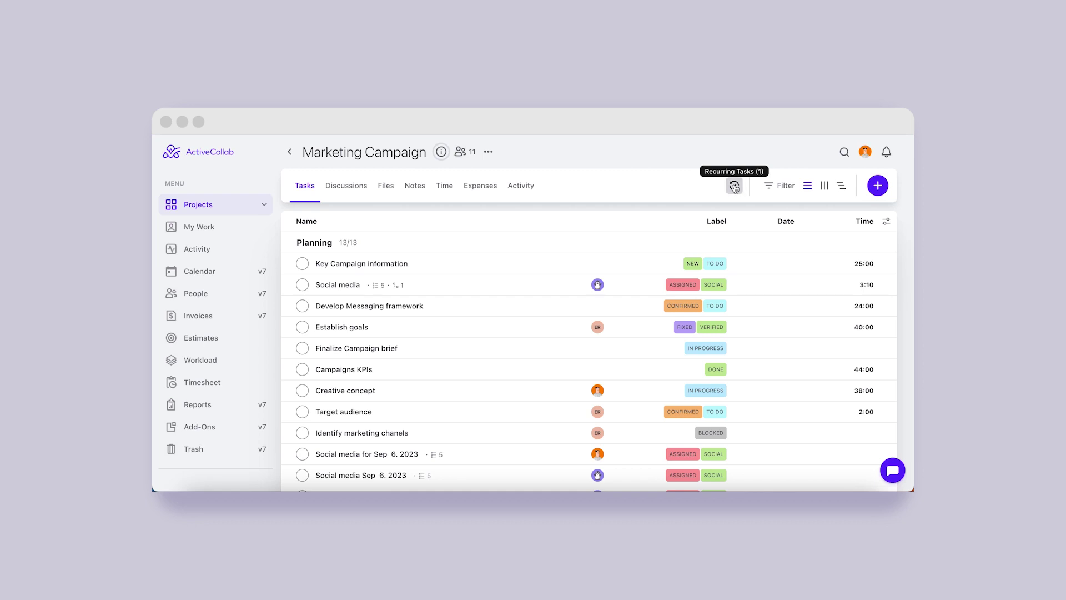
Step: From Recurring Tasks, create a task now from Social media{date}, producing Social mediaSep 6. 2023
left_click(734, 187)
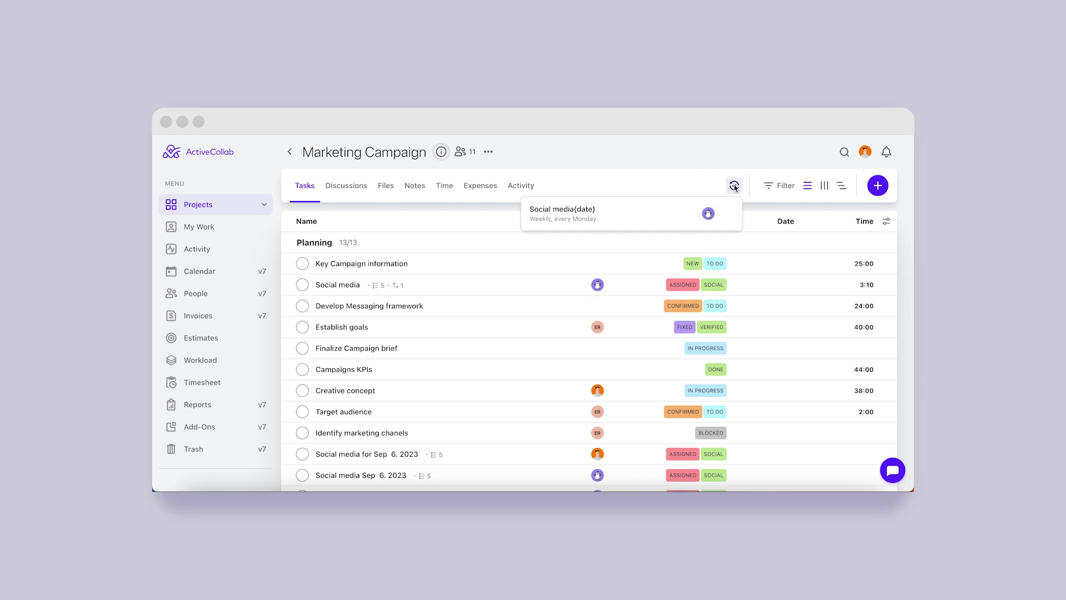
left_click(708, 214)
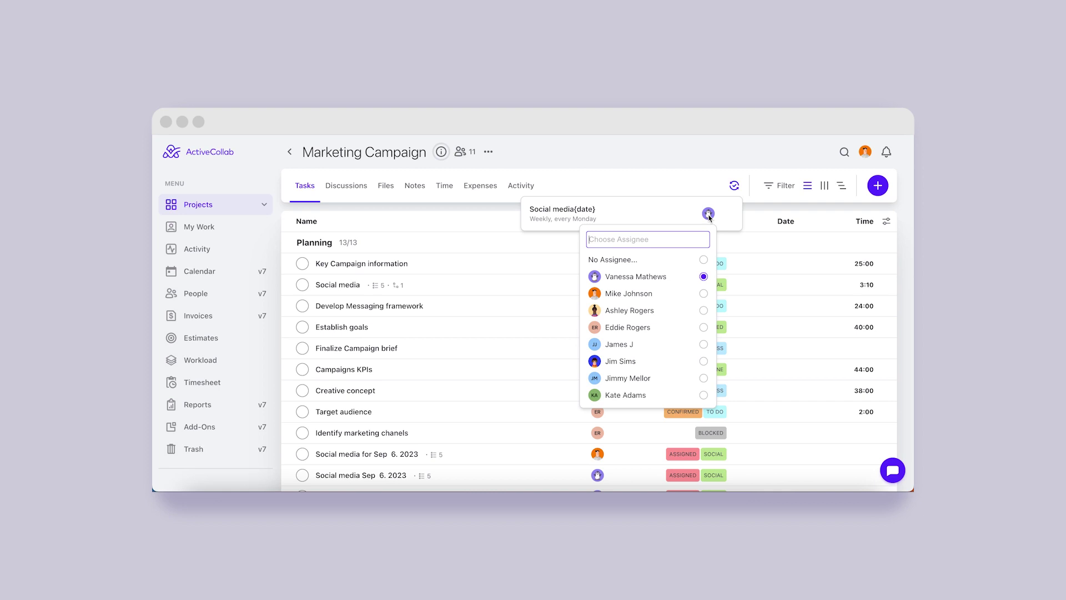
left_click(708, 216)
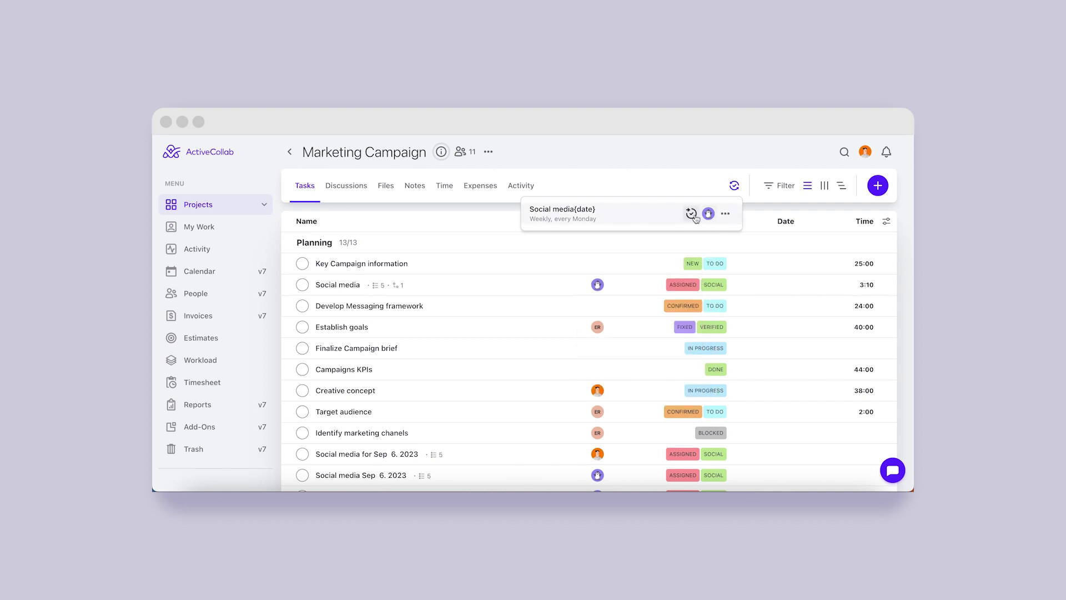
left_click(692, 215)
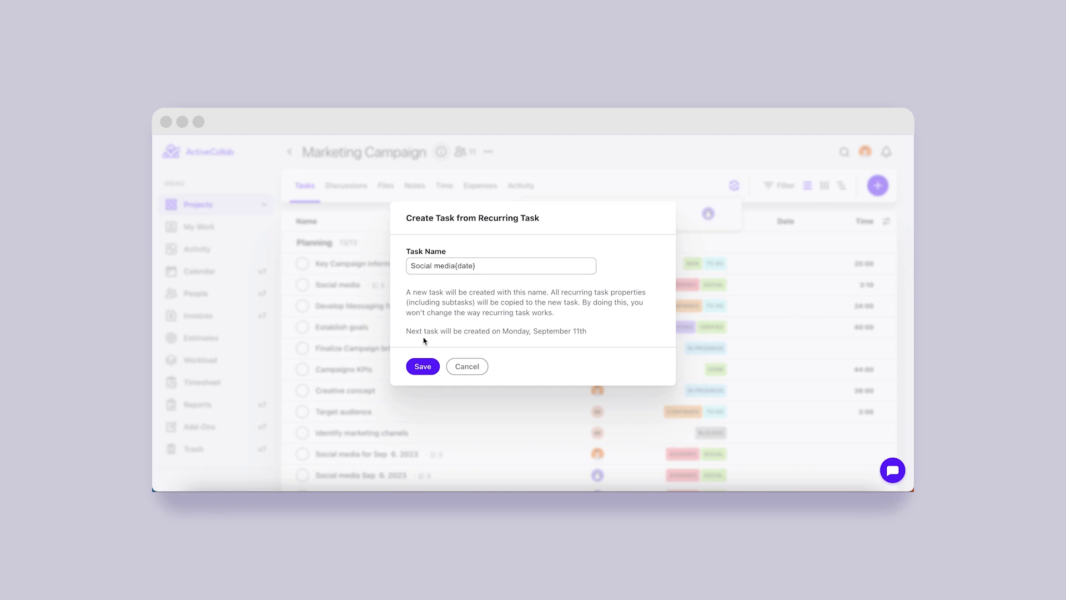
left_click(422, 368)
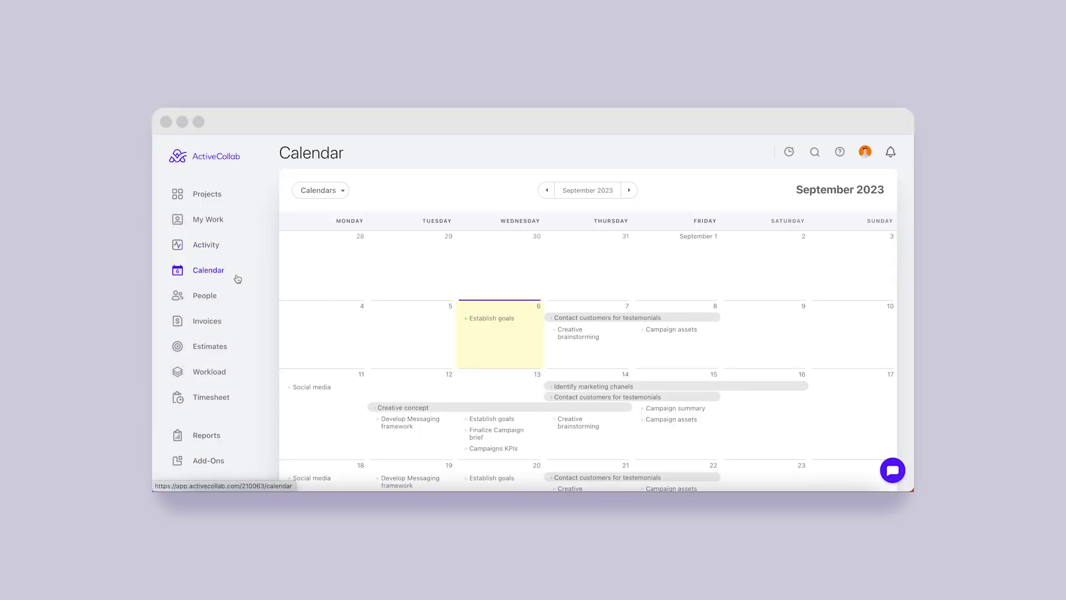
Step: Scroll through the Marketing Campaign Notes, with two notebooks and the Marketing Campaign Goals note
scroll(295, 312, "down", 3)
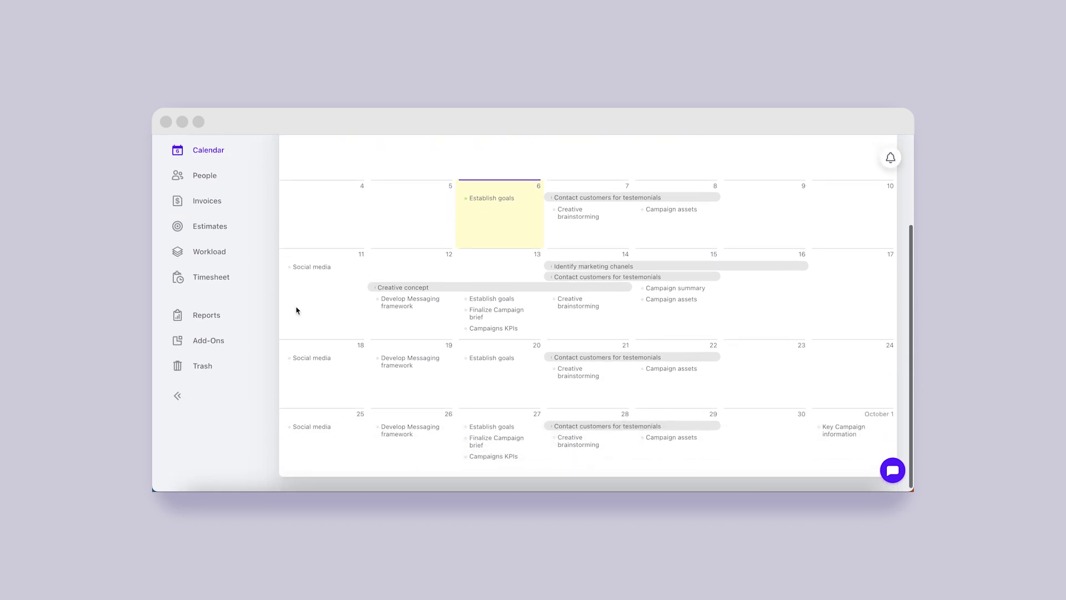
scroll(297, 311, "up", 3)
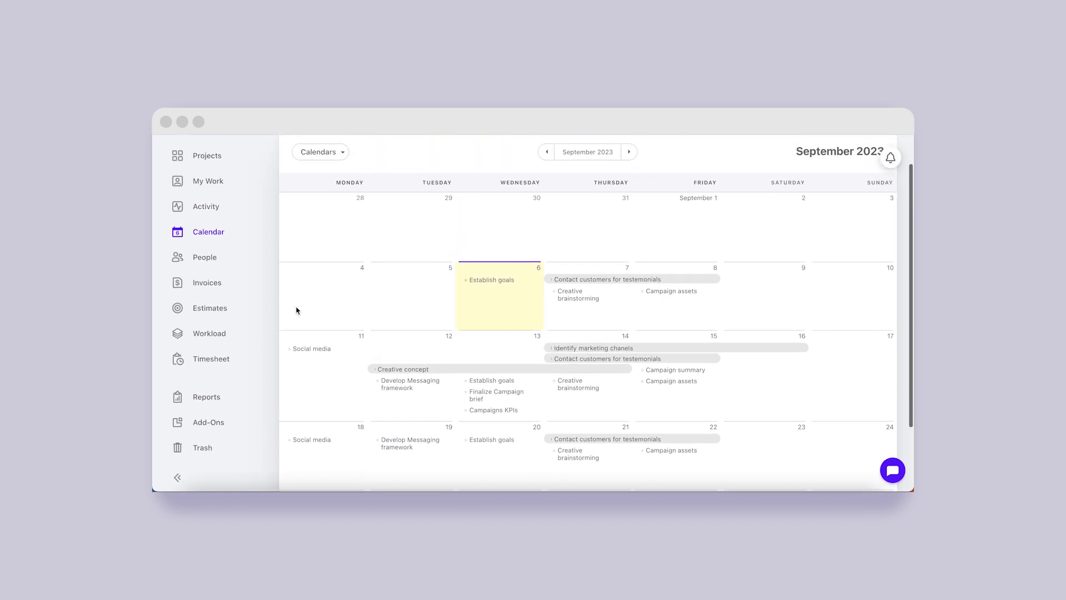
scroll(297, 310, "up", 1)
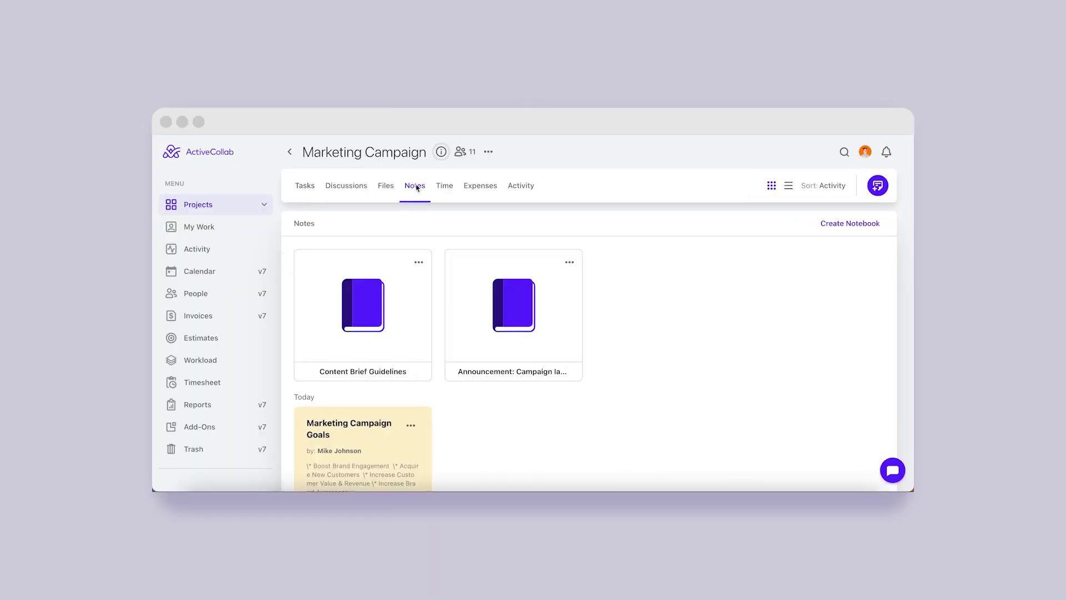
Step: Switch the notes to a list layout and back to cards
scroll(521, 382, "down", 2)
scroll(520, 383, "up", 2)
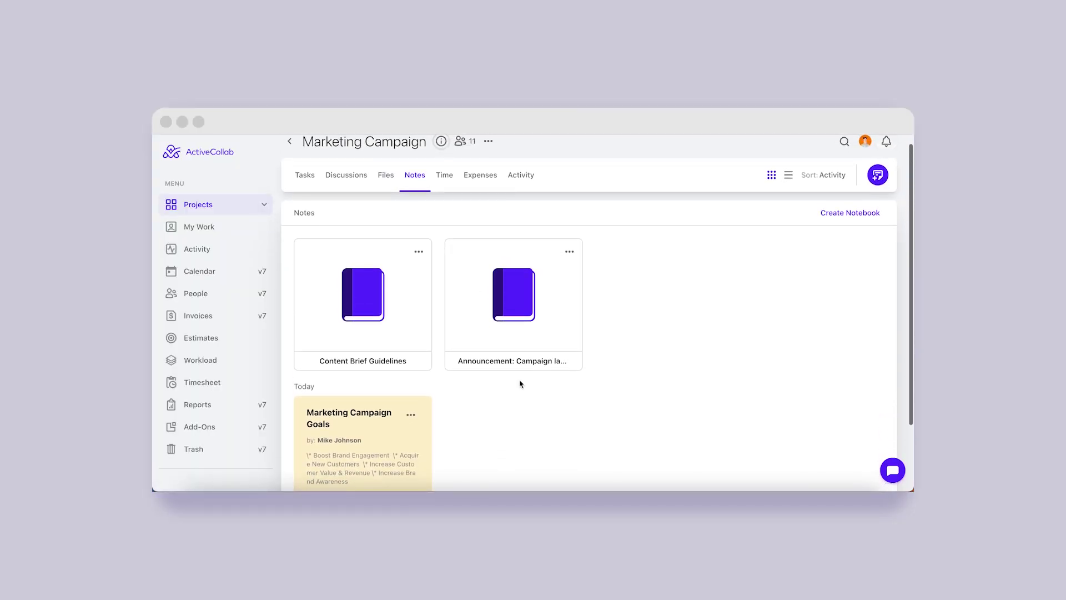
left_click(788, 185)
left_click(772, 186)
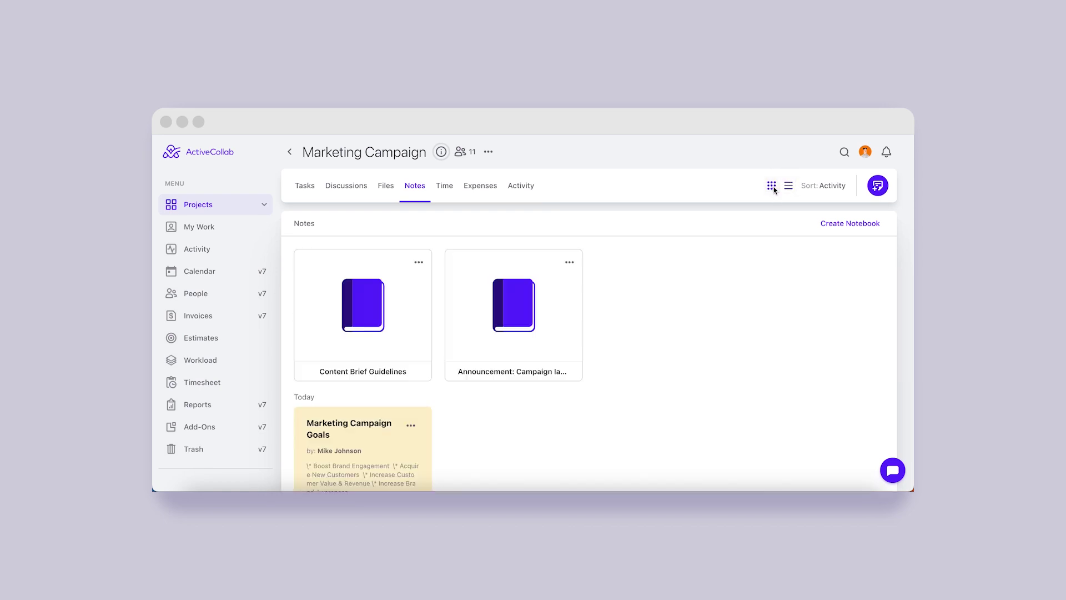
Step: Move Marketing Campaign Goals into the Content Brief Guidelines notebook and open that notebook
left_click(411, 426)
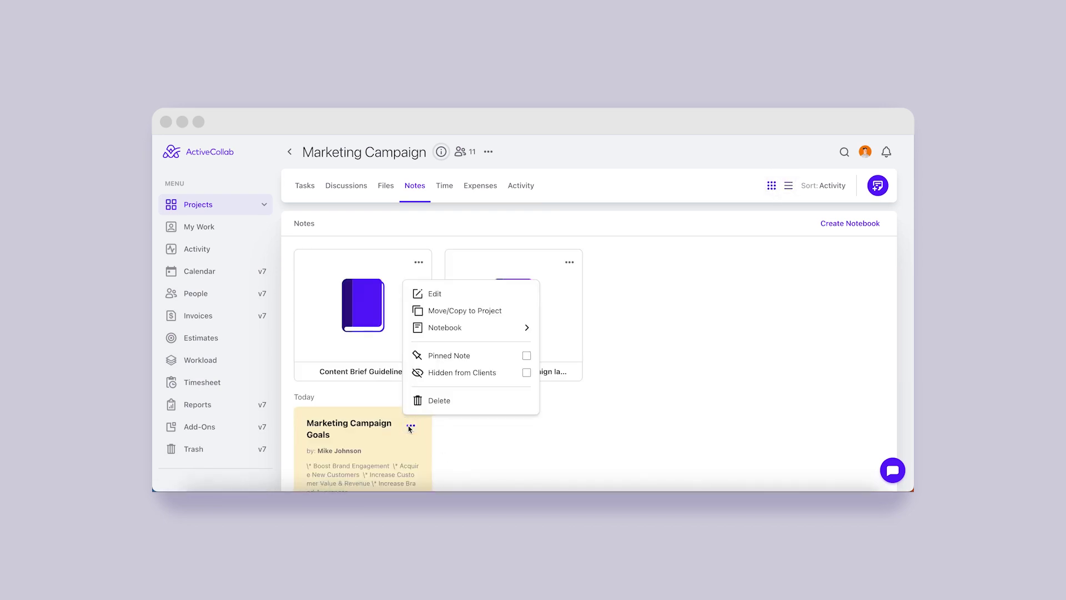
left_click(451, 328)
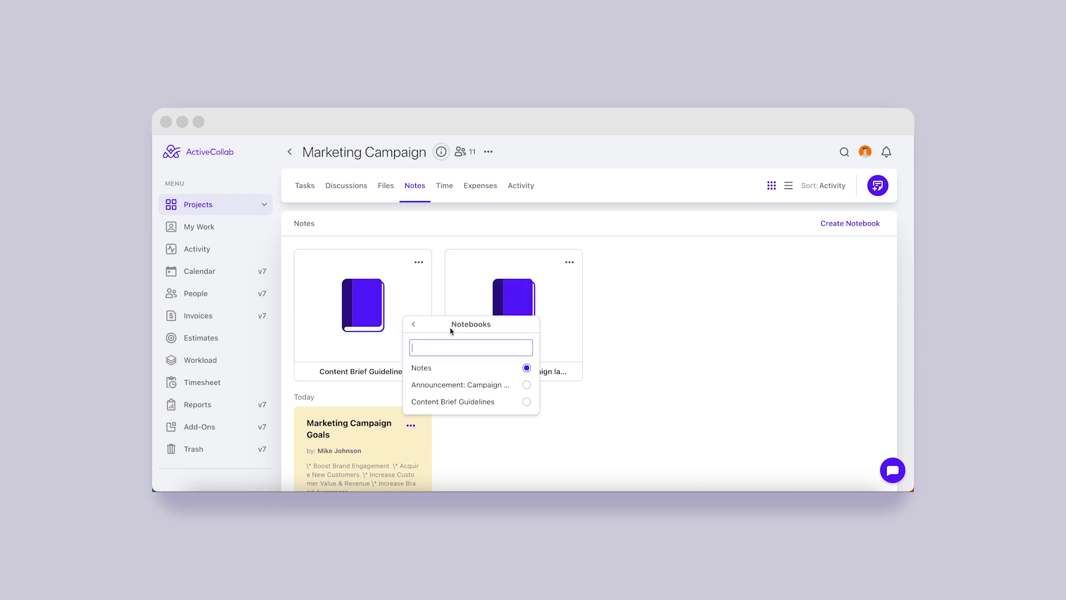
left_click(446, 403)
left_click(479, 439)
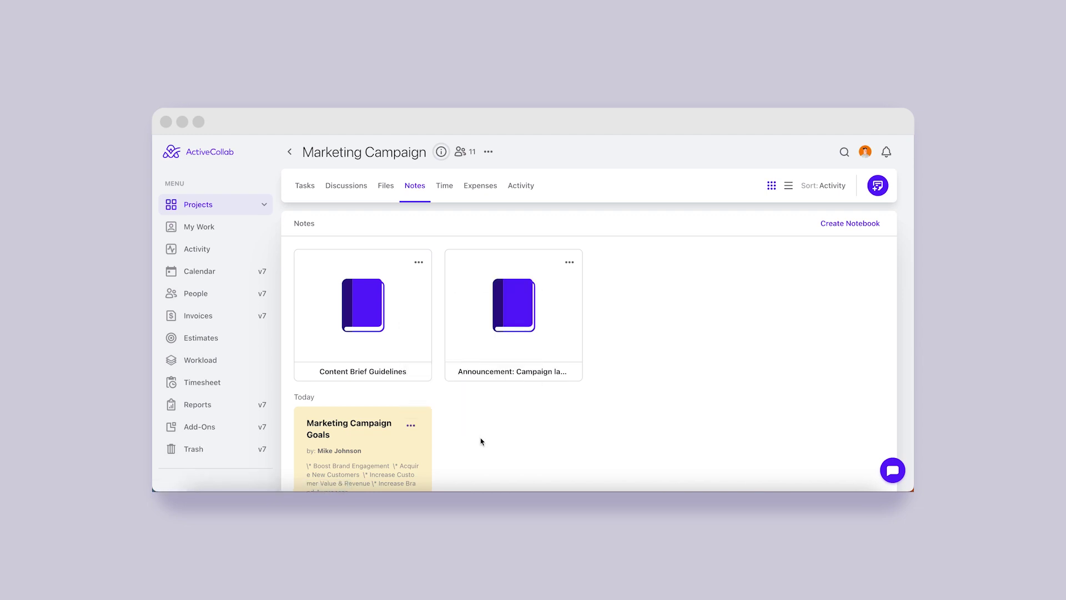
left_click(394, 333)
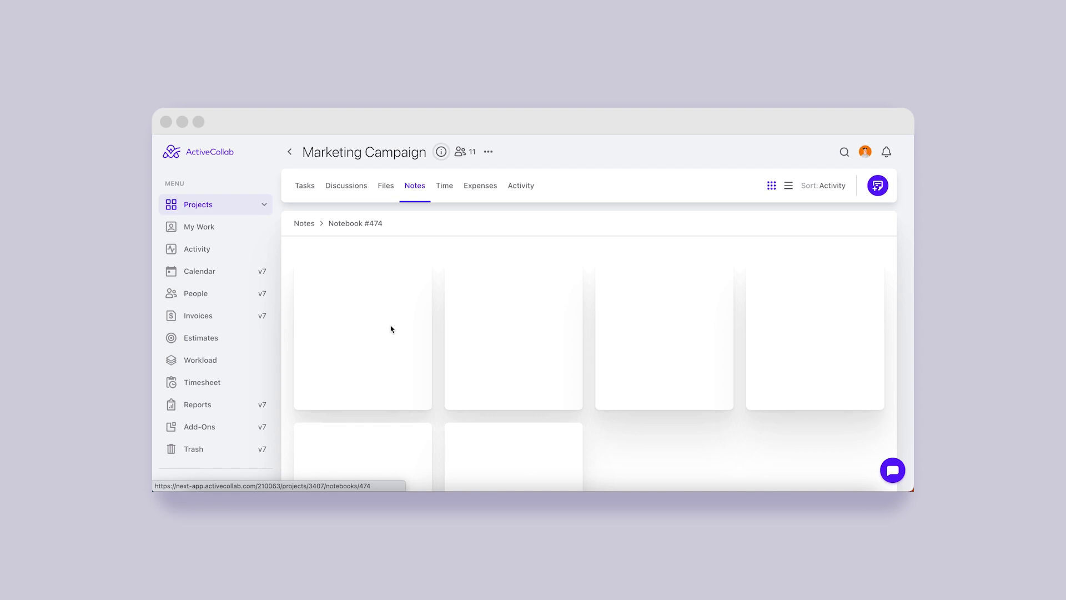
Step: Pin the Marketing Campaign Goals note
left_click(411, 283)
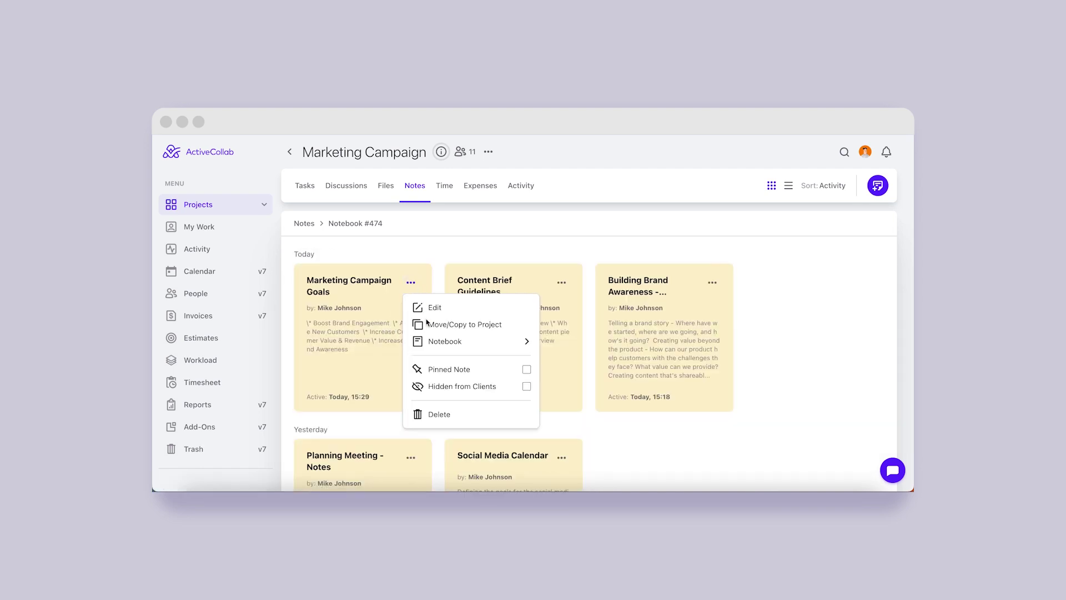
left_click(438, 370)
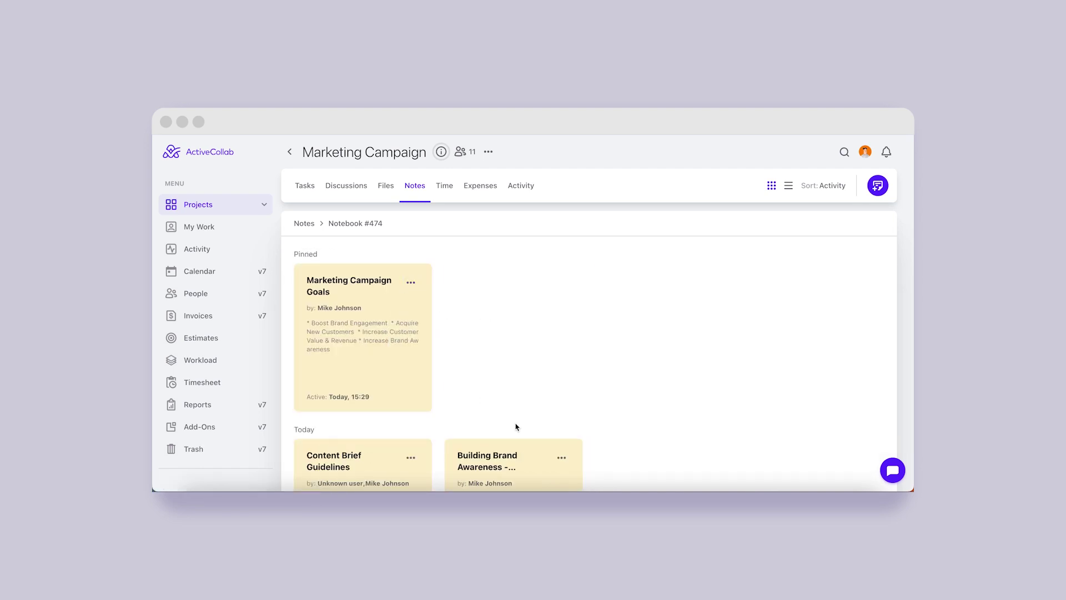
scroll(516, 426, "down", 3)
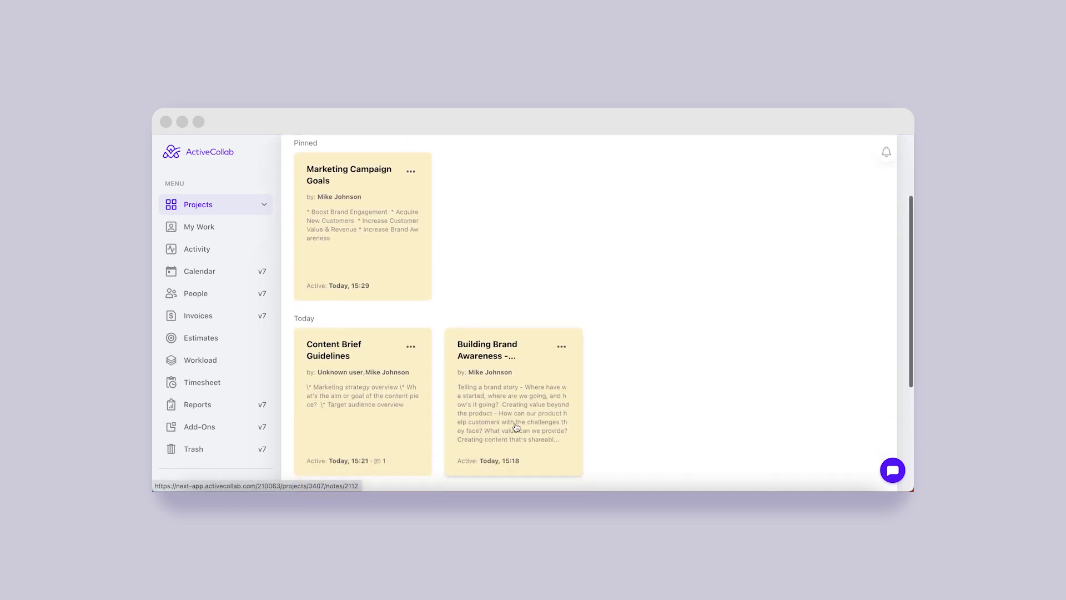
Step: Open the Content Brief Guidelines note and list all its versions back to Original
left_click(400, 365)
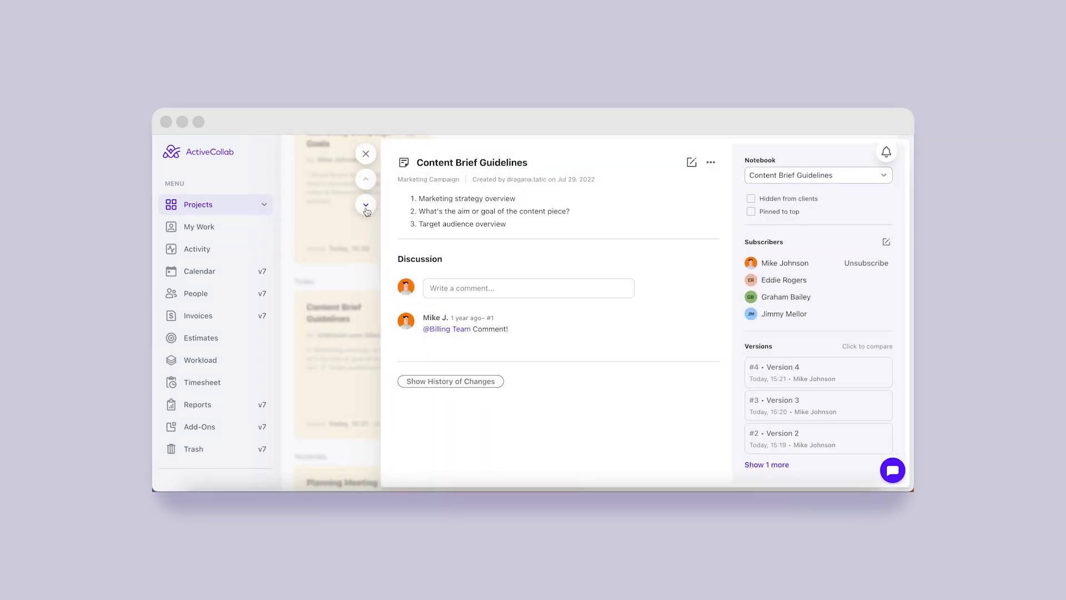
left_click(366, 206)
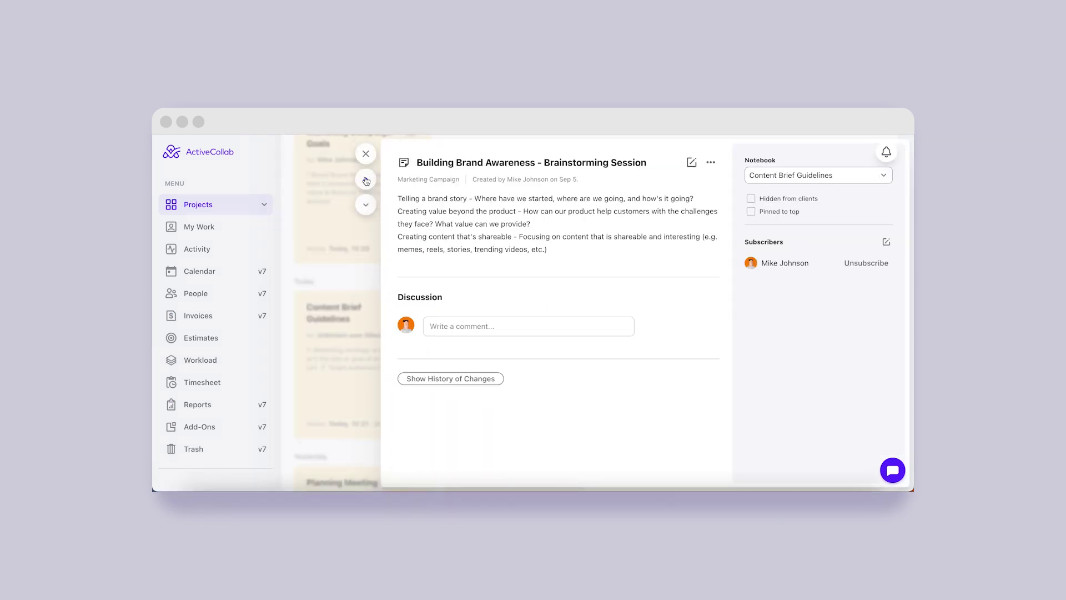
left_click(366, 180)
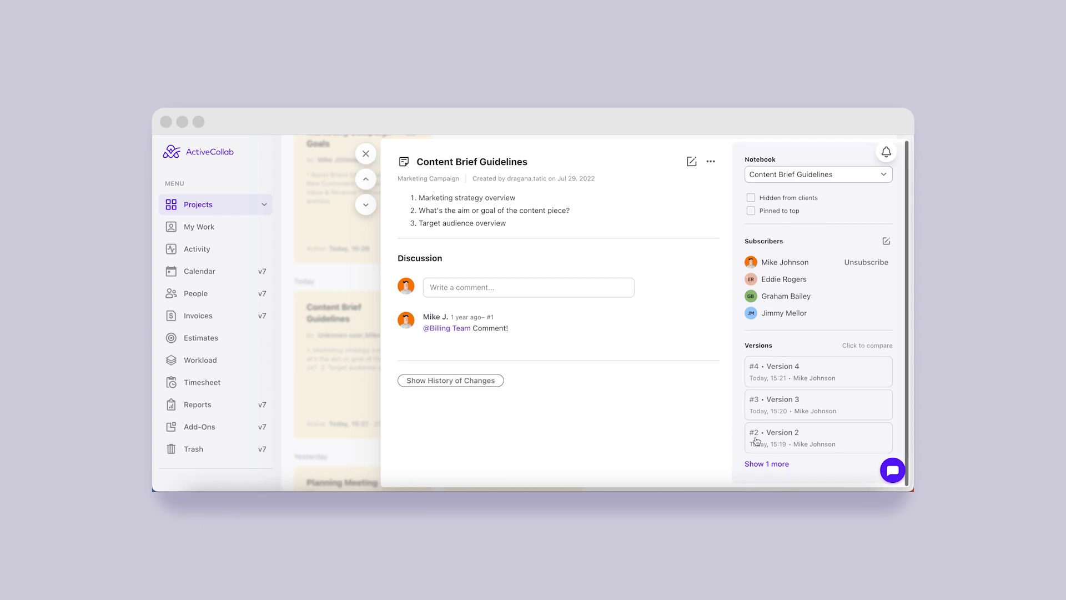
left_click(775, 465)
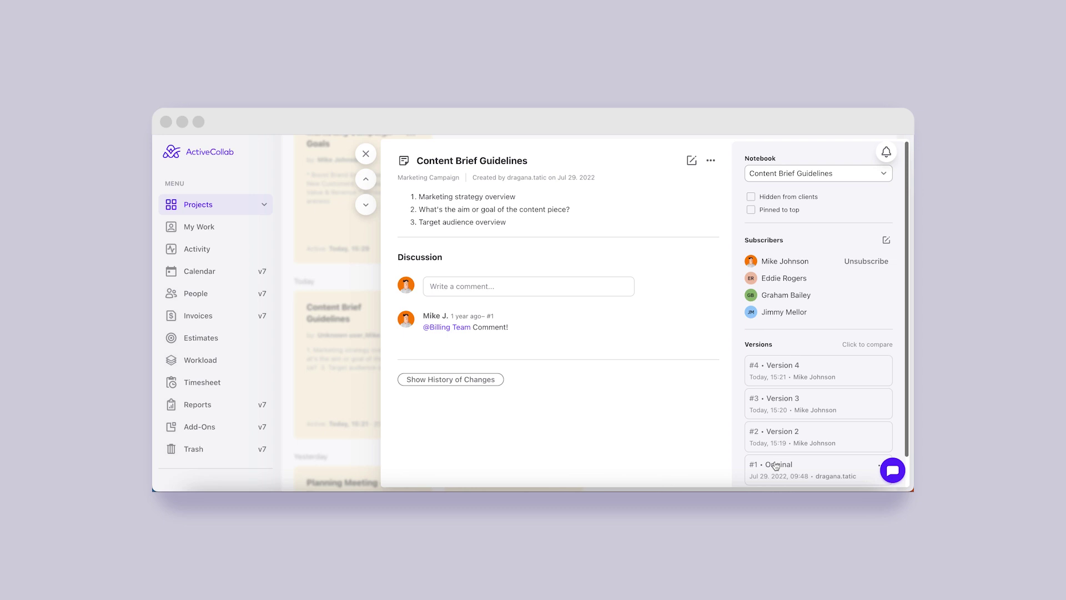
Step: Compare Version 2 with the current note, keeping its name unchanged
scroll(775, 465, "down", 2)
left_click(781, 409)
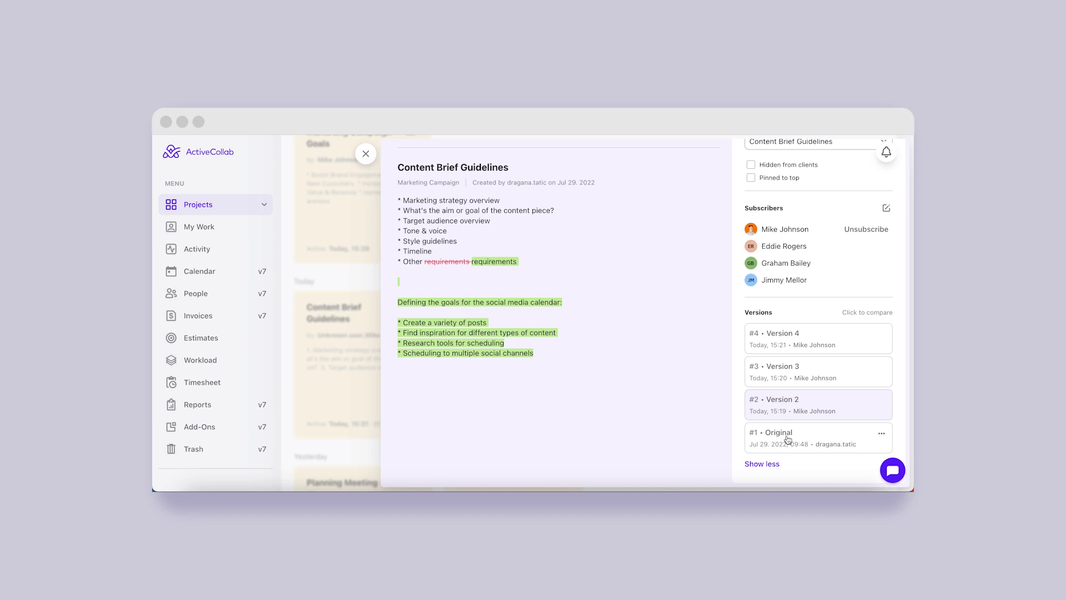
left_click(881, 400)
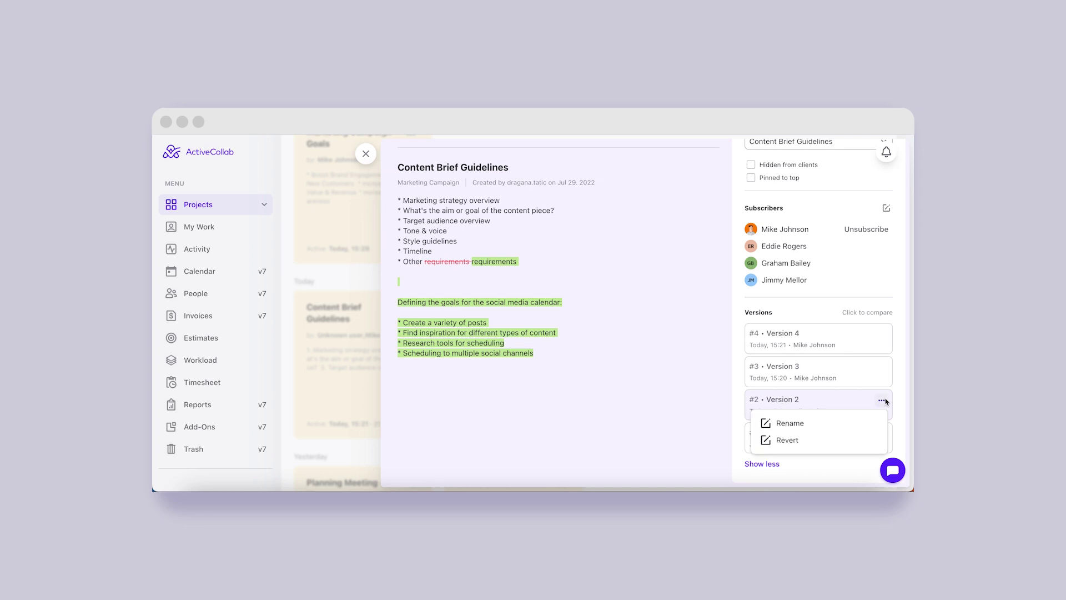
left_click(805, 426)
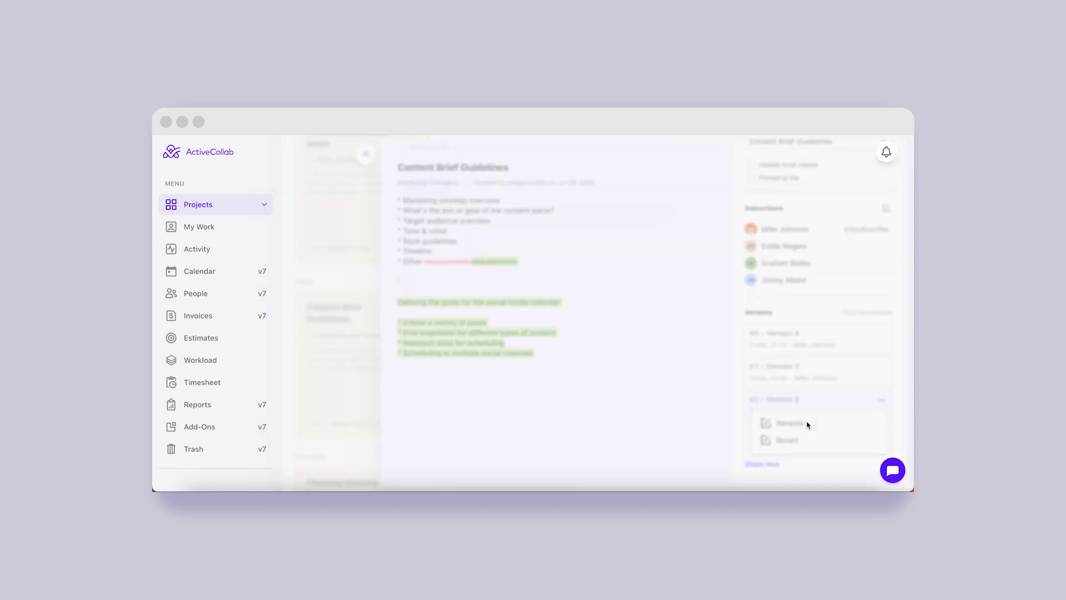
left_click(480, 297)
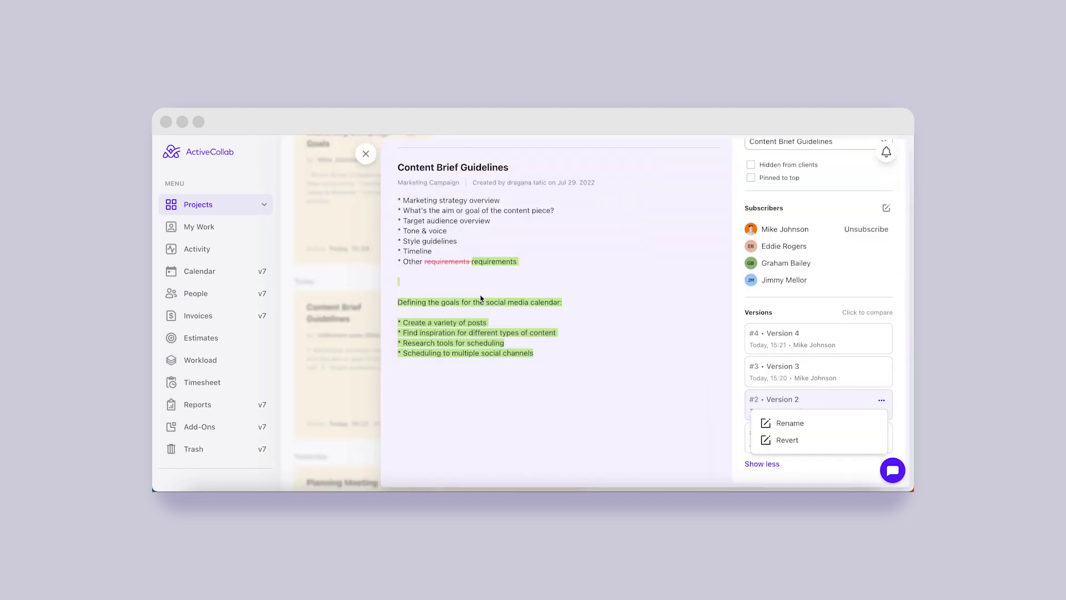
left_click(715, 451)
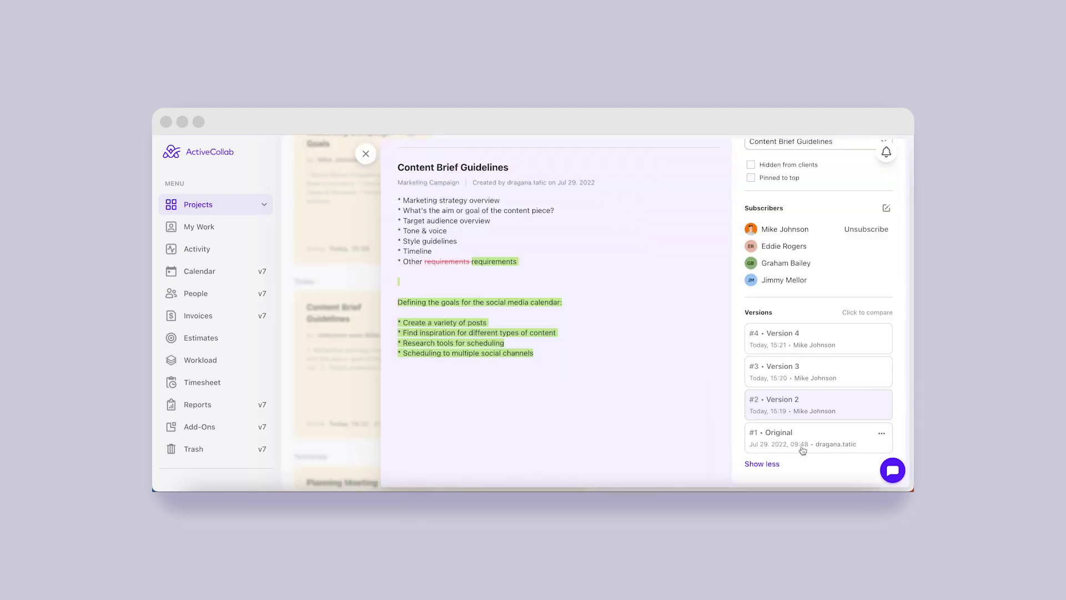
Step: Revert the Content Brief Guidelines note to its Original version
left_click(881, 433)
left_click(805, 457)
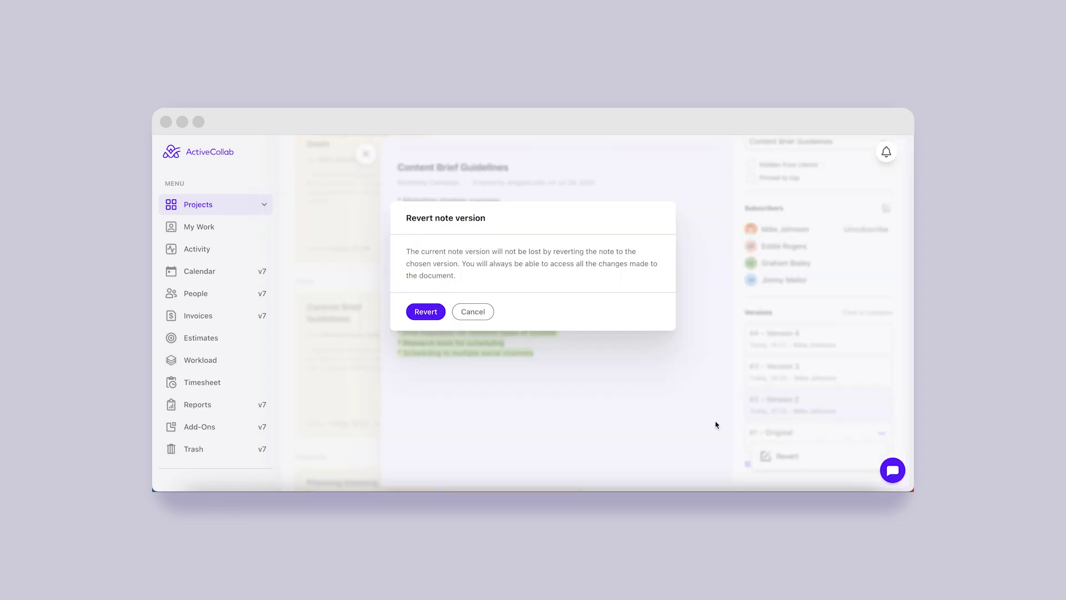
left_click(423, 310)
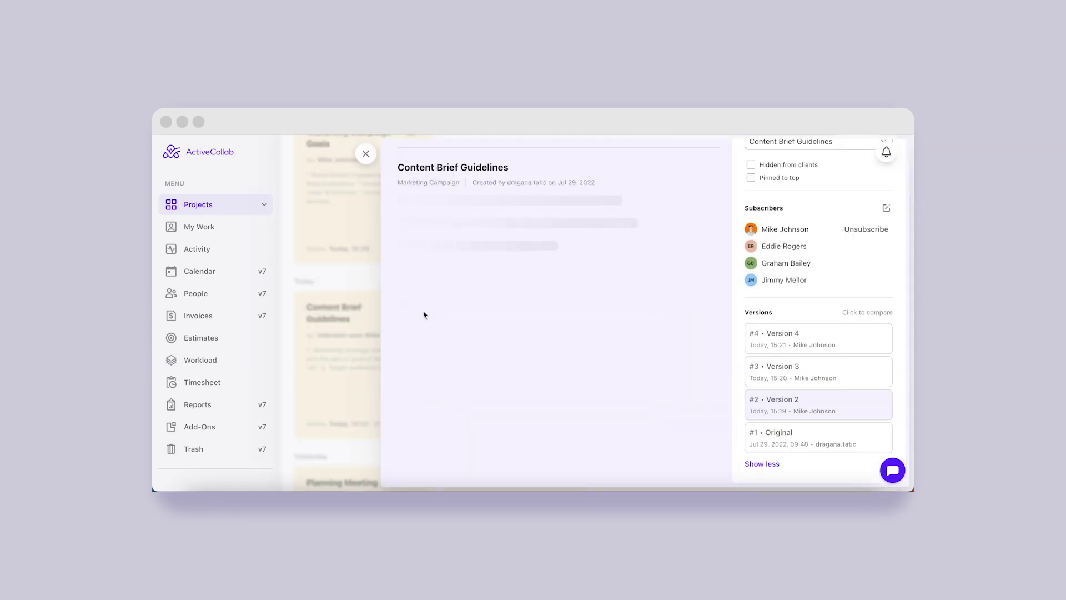